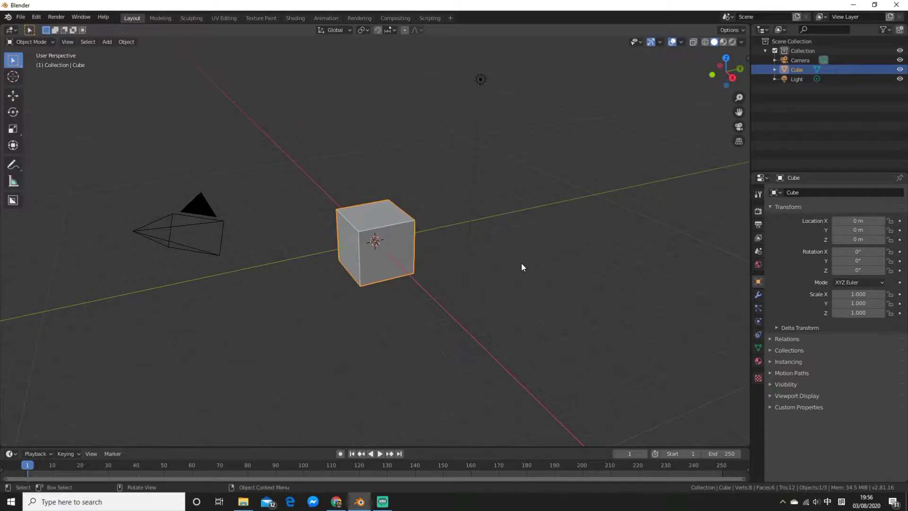
Tilt the cube -29.4° around the X axis
mouse_move(522, 263)
middle_down()
mouse_move(505, 258)
mouse_move(540, 272)
mouse_move(470, 261)
middle_up()
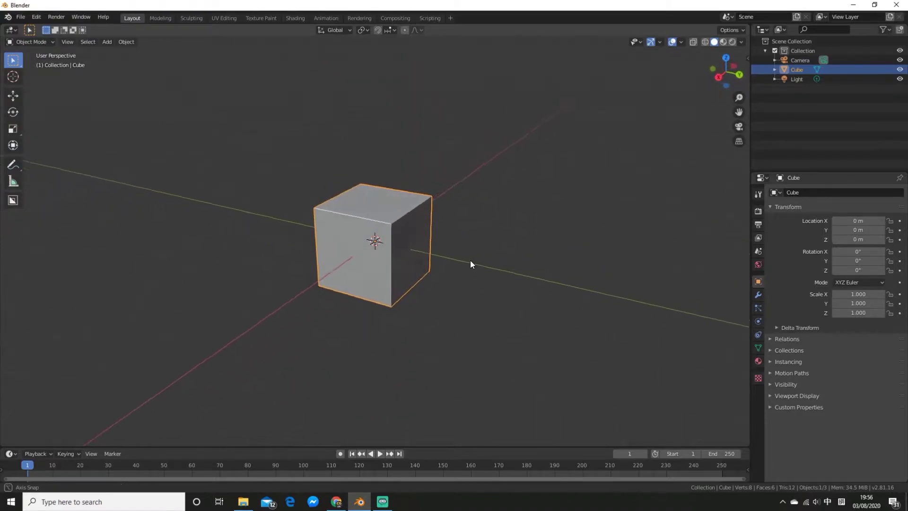
click(499, 230)
mouse_move(500, 230)
middle_down()
mouse_move(576, 238)
mouse_move(425, 245)
middle_up()
click(378, 246)
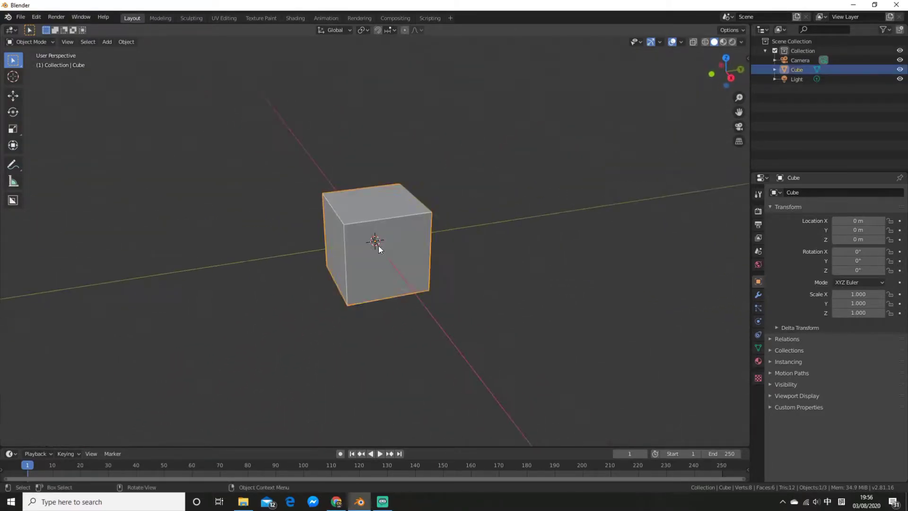
key(r)
key(x)
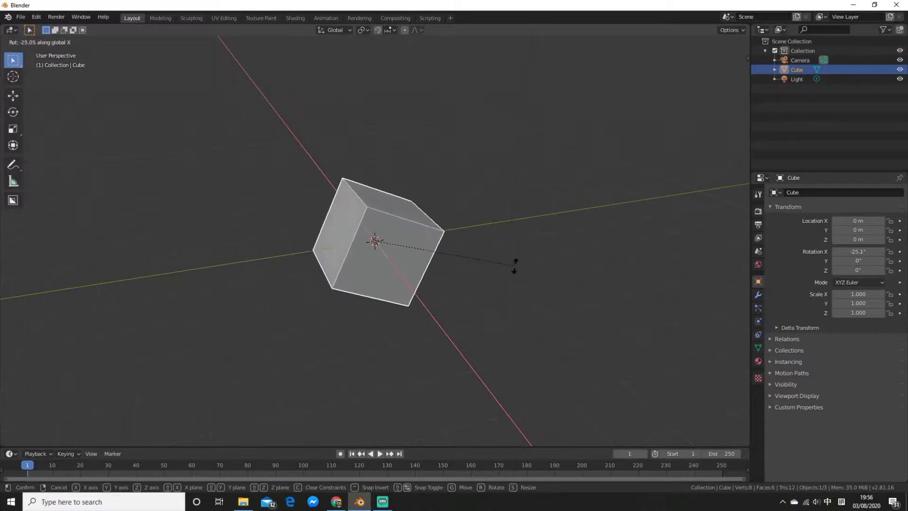
click(515, 275)
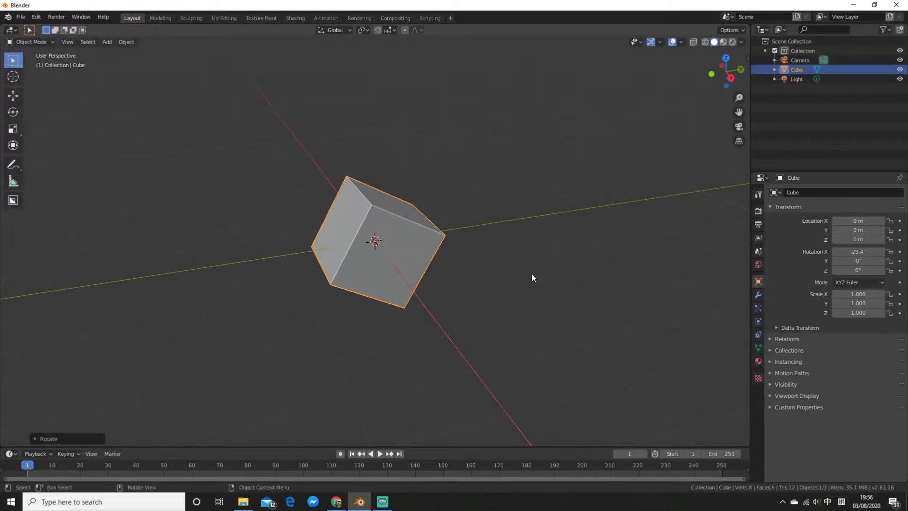
Add a second cube and slide it beside the first along Y to Y 3.2869 m
mouse_move(531, 273)
middle_down()
mouse_move(518, 263)
mouse_move(497, 267)
middle_up()
click(497, 267)
scroll(498, 267, down, 3)
key(shift+a)
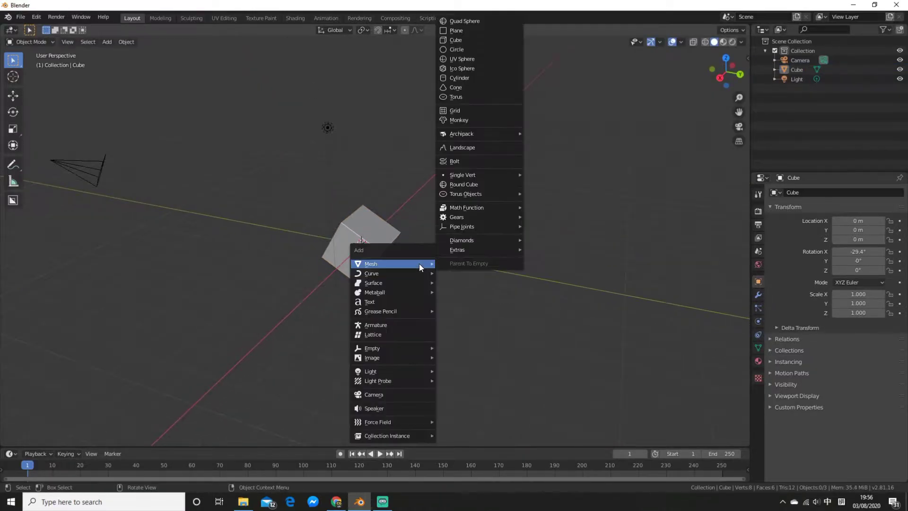
click(470, 39)
scroll(467, 224, up, 3)
key(g)
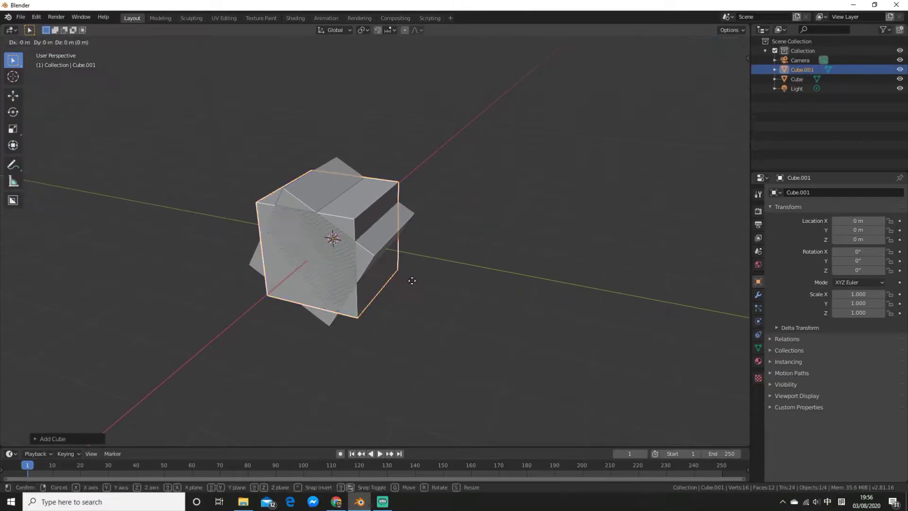
key(y)
click(575, 306)
scroll(572, 275, down, 2)
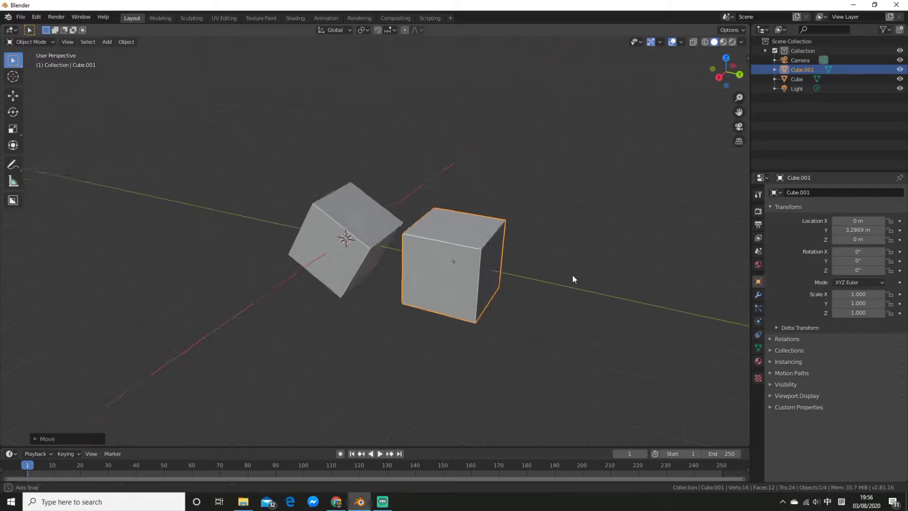
click(590, 244)
scroll(589, 245, up, 2)
mouse_move(589, 244)
middle_down()
mouse_move(597, 258)
mouse_move(564, 251)
middle_up()
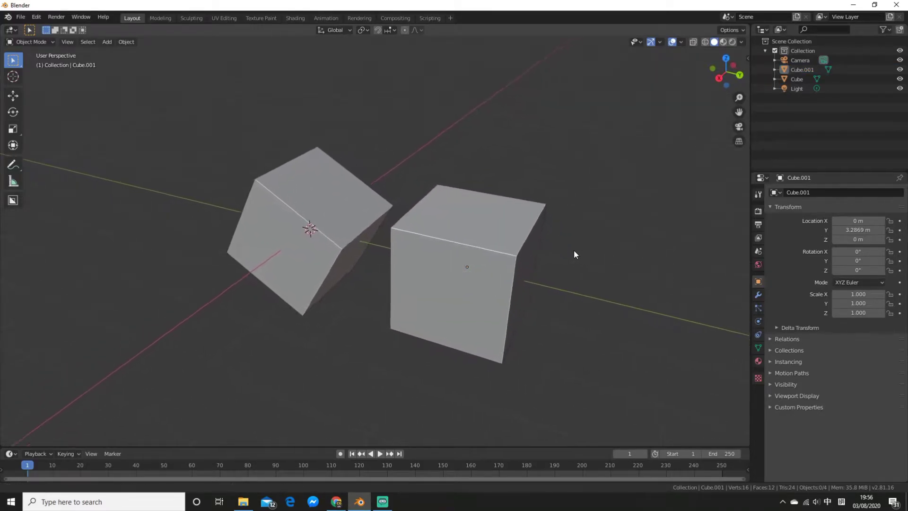
Set Snap To to Face and enable Align Rotation to Target
click(389, 31)
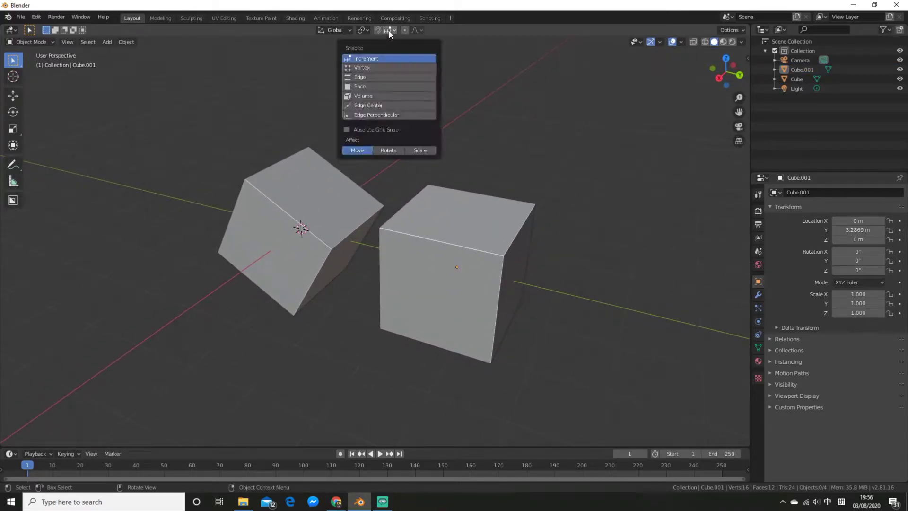
click(389, 86)
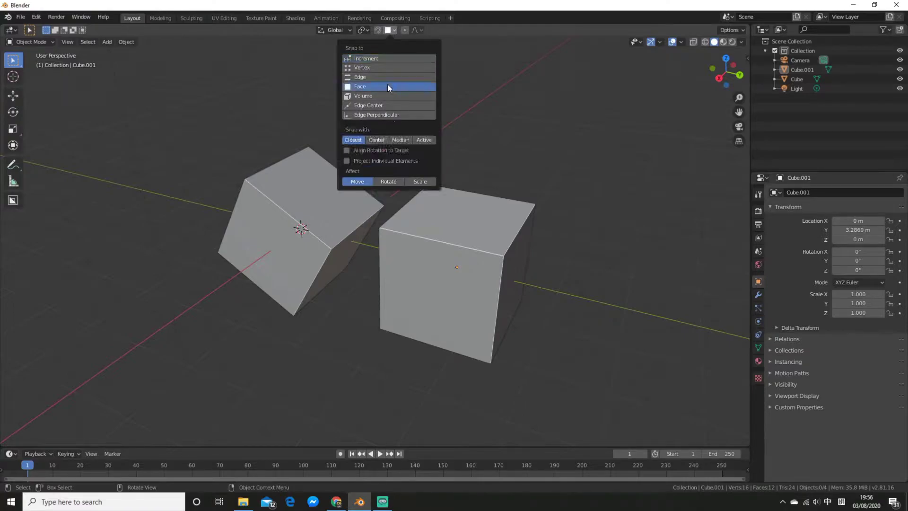
click(347, 151)
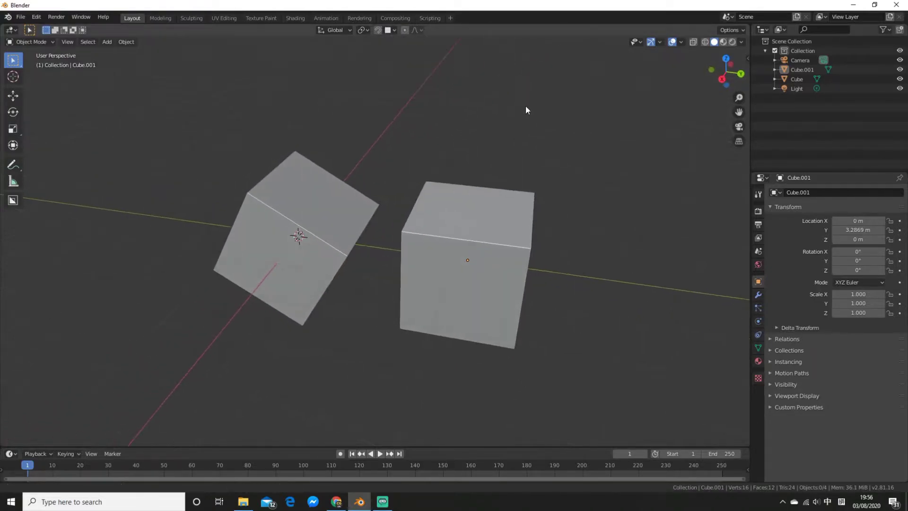
Try moving the second cube, cancel, then turn snapping on with Shift+Tab
middle_drag(525, 105, 496, 177)
click(480, 195)
middle_drag(550, 162, 517, 236)
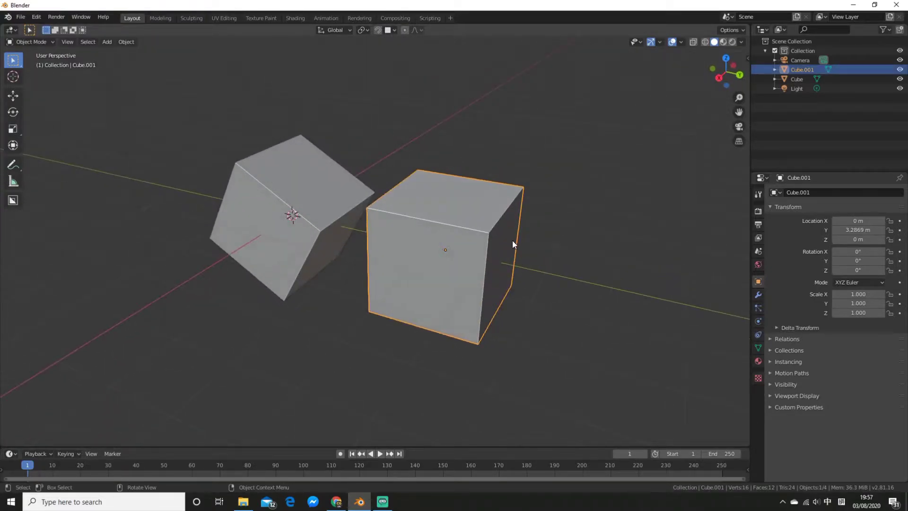
key(g)
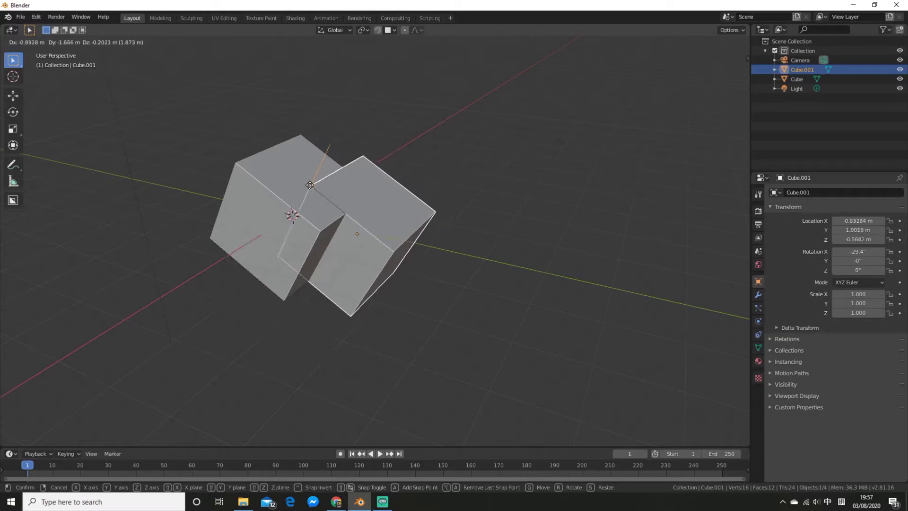
right_click(545, 219)
middle_drag(546, 217, 605, 231)
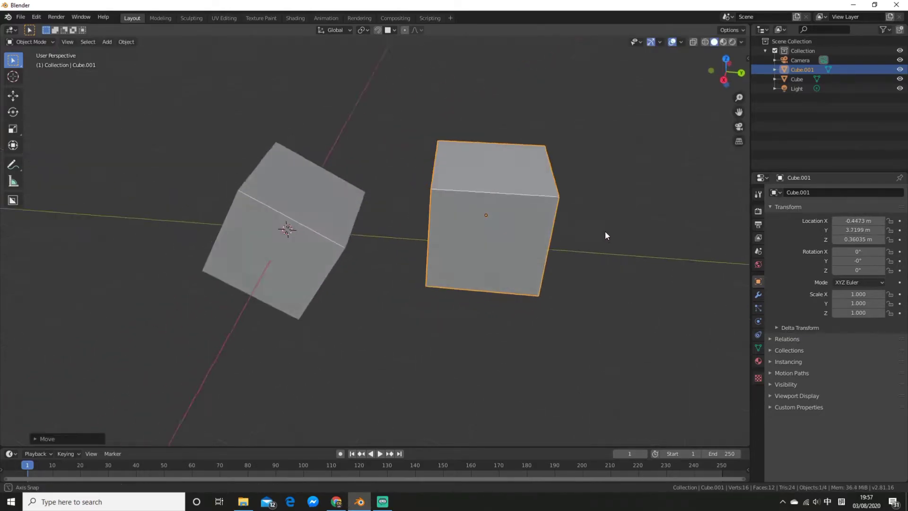
key(shift+Tab)
Face-snap Cube.001 onto the tilted cube's top face so it inherits the -29.4° X tilt
middle_drag(341, 110, 340, 75)
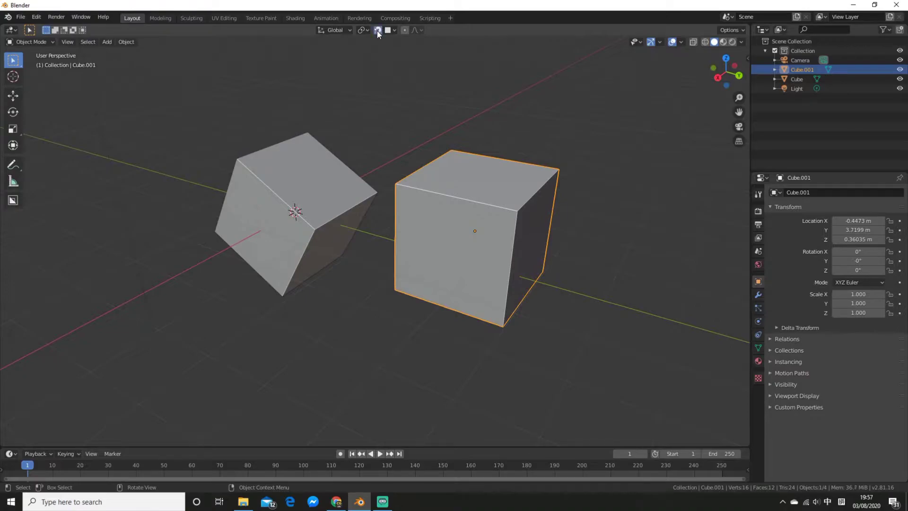
middle_drag(412, 91, 383, 42)
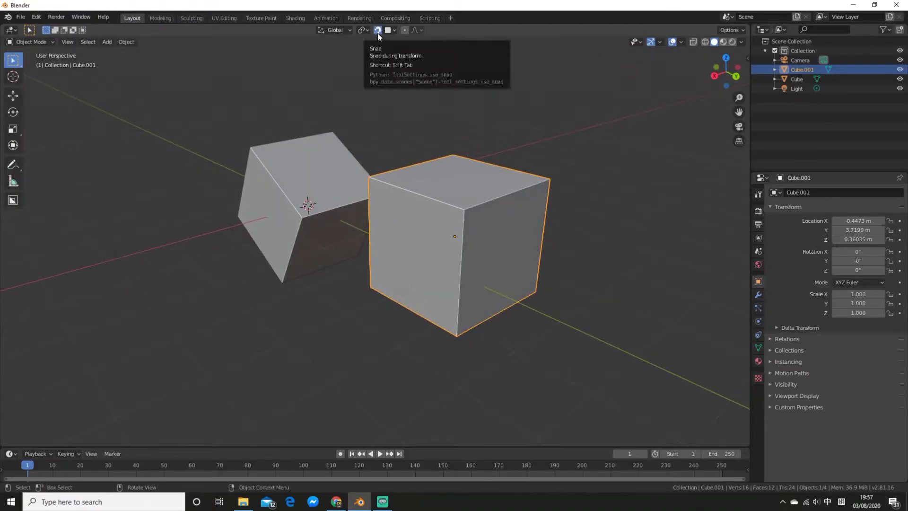
middle_drag(399, 134, 436, 147)
click(436, 147)
scroll(494, 164, up, 3)
mouse_move(494, 164)
middle_down()
mouse_move(522, 197)
mouse_move(527, 260)
middle_up()
click(521, 195)
scroll(564, 228, down, 3)
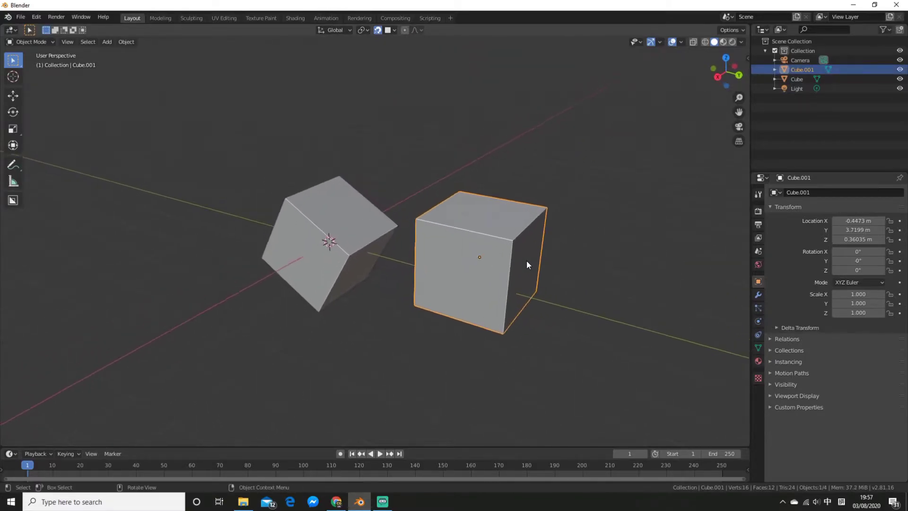
key(g)
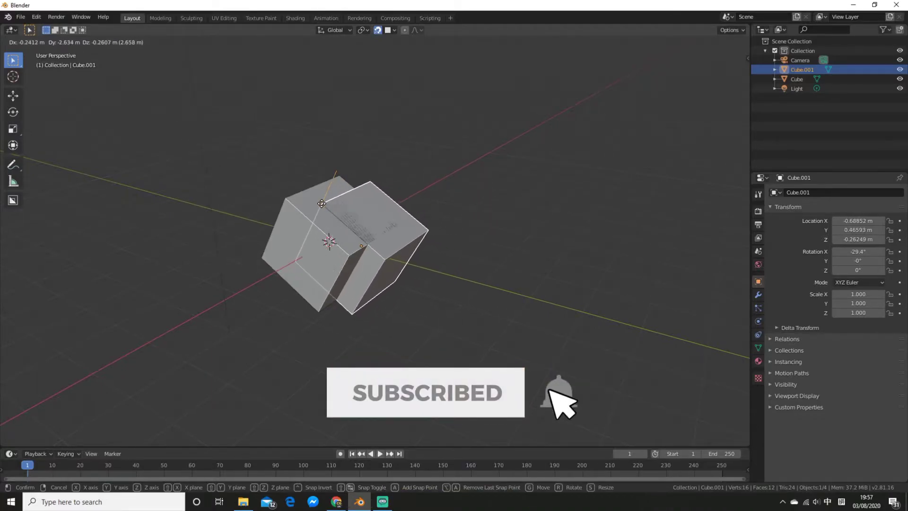
click(321, 203)
mouse_move(403, 222)
middle_down()
mouse_move(461, 236)
mouse_move(486, 224)
mouse_move(447, 227)
middle_up()
scroll(445, 237, up, 2)
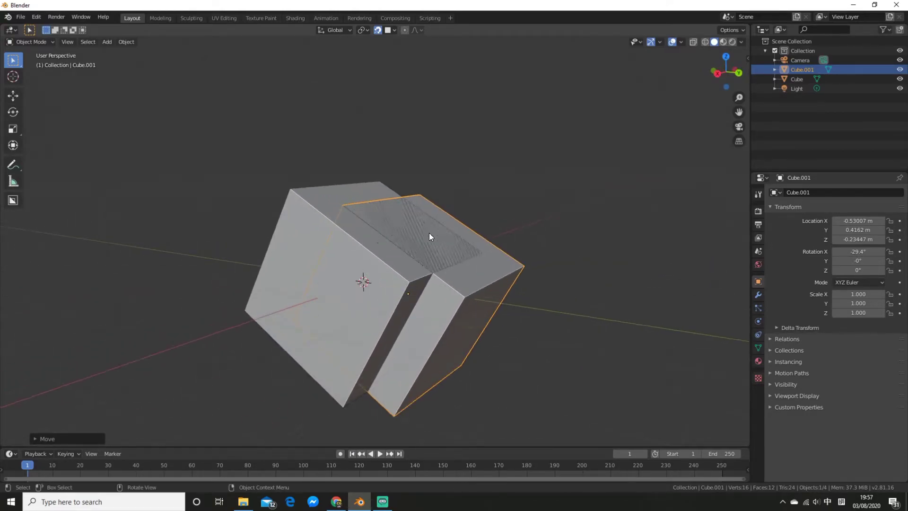
mouse_move(383, 214)
middle_down()
mouse_move(358, 276)
mouse_move(385, 205)
mouse_move(410, 240)
middle_up()
scroll(384, 213, down, 3)
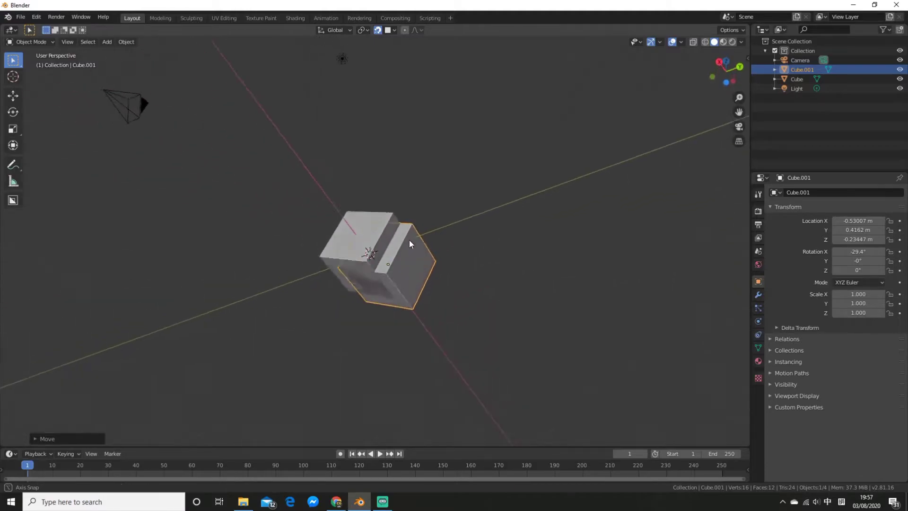
scroll(420, 300, up, 3)
scroll(394, 383, down, 3)
Slide Cube.001 off the first cube along global Y to Y 3.5016 m
middle_drag(518, 245, 451, 322)
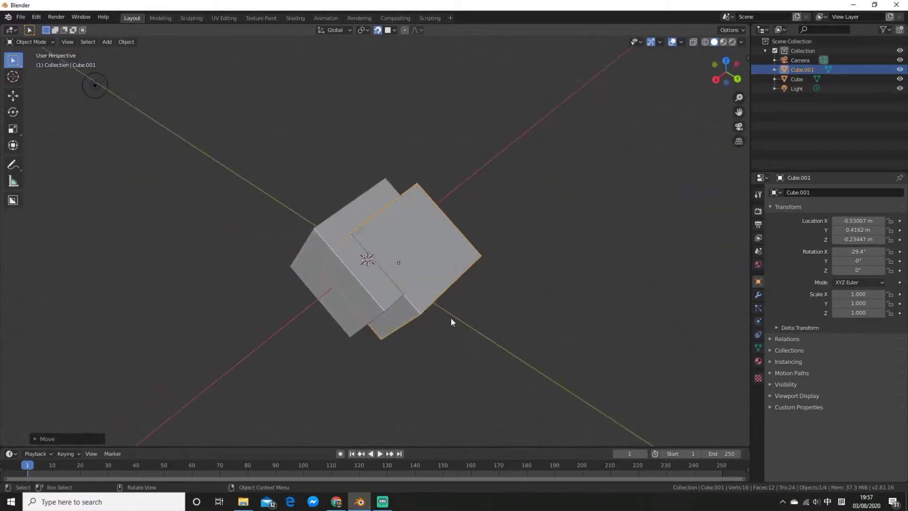
mouse_move(365, 241)
middle_down()
mouse_move(387, 254)
mouse_move(399, 283)
middle_up()
key(g)
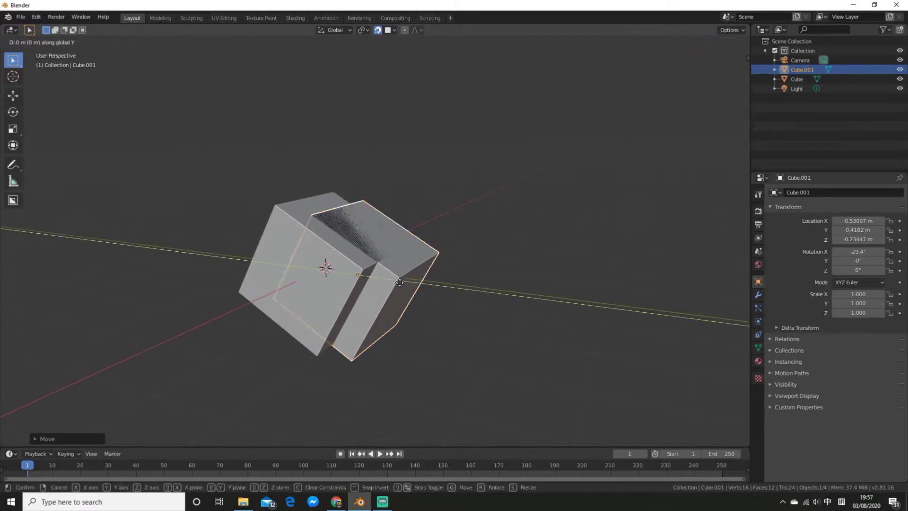
key(y)
click(506, 298)
middle_drag(590, 313, 502, 307)
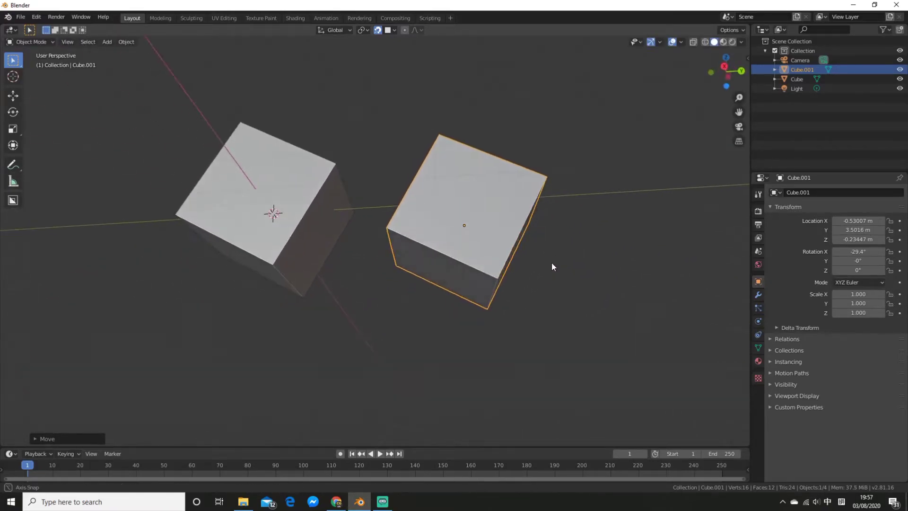
In Edit Mode select the cube's bottom face, snap the 3D cursor to it, and return to Object Mode
key(Tab)
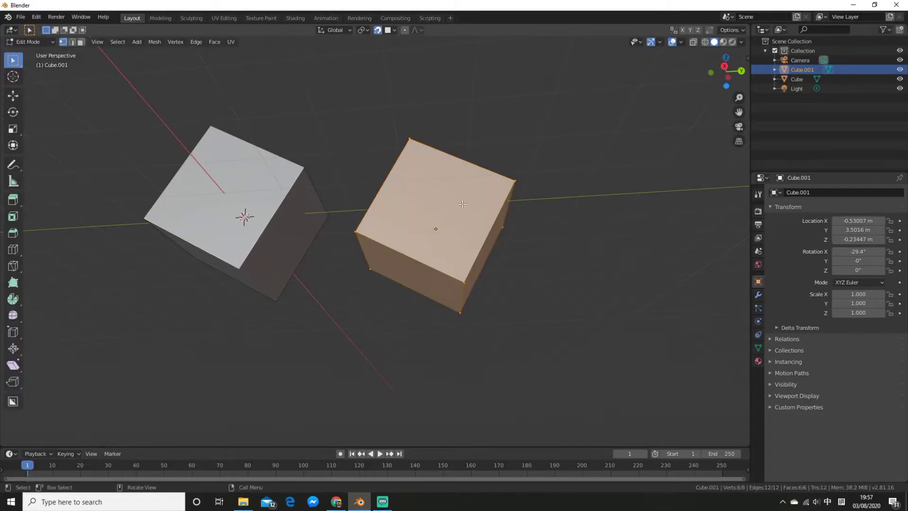
click(409, 269)
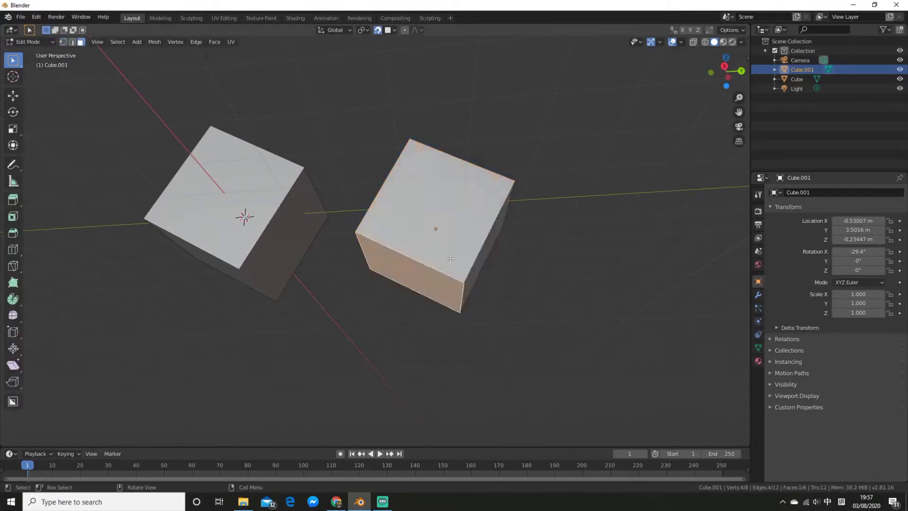
middle_drag(410, 269, 311, 187)
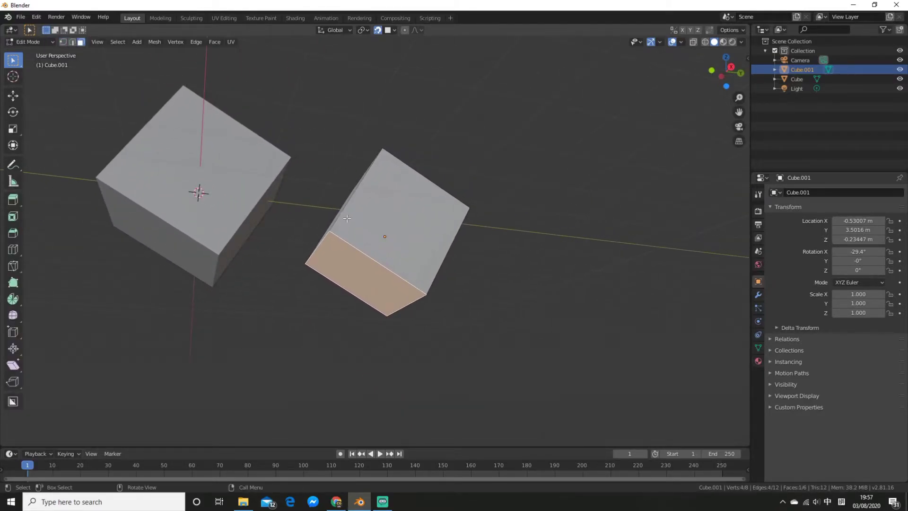
key(shift+s)
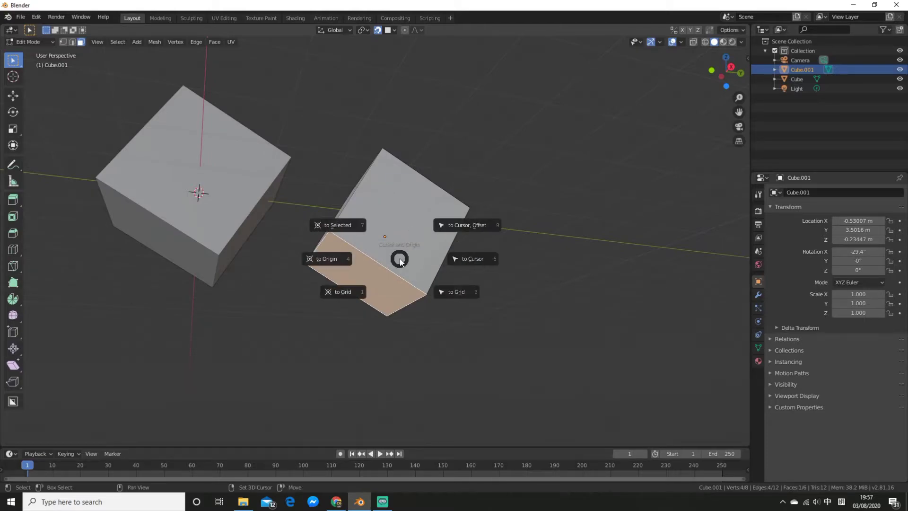
click(334, 225)
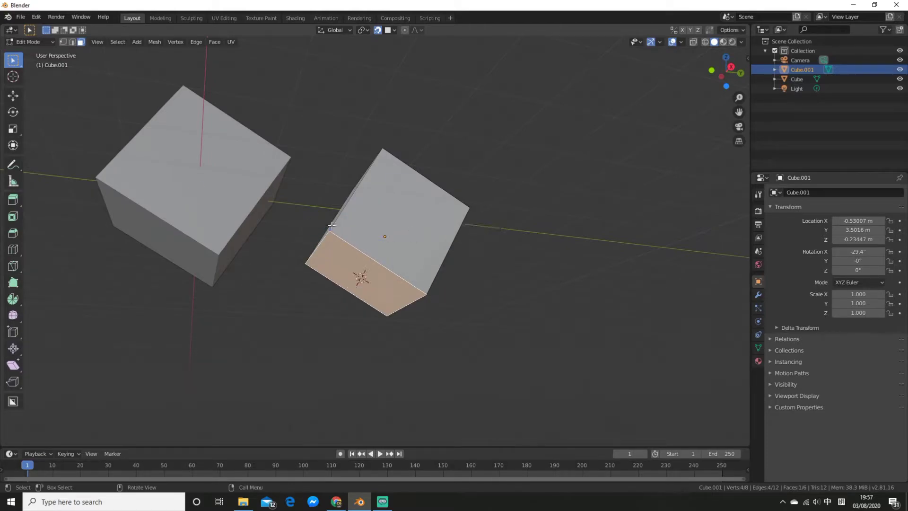
mouse_move(332, 226)
middle_down()
mouse_move(314, 225)
mouse_move(384, 284)
mouse_move(378, 208)
mouse_move(371, 241)
middle_up()
key(Tab)
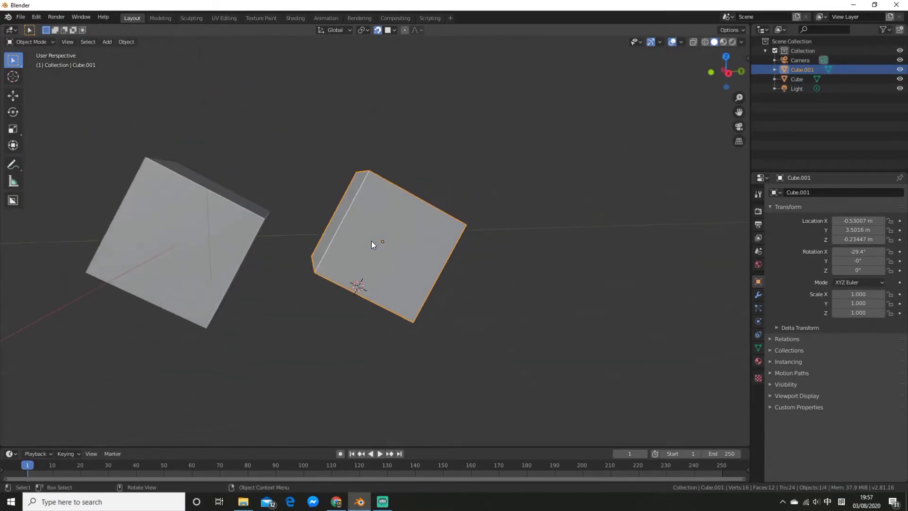
Set Cube.001's origin to the 3D cursor on its bottom face
right_click(372, 240)
mouse_move(327, 240)
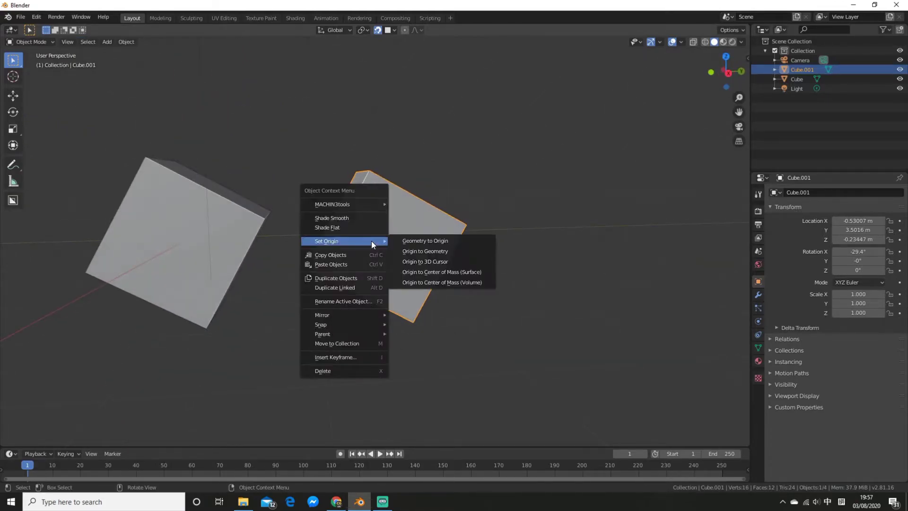
click(450, 261)
mouse_move(450, 259)
middle_down()
mouse_move(374, 184)
mouse_move(370, 274)
middle_up()
scroll(412, 206, down, 3)
mouse_move(421, 201)
middle_down()
mouse_move(486, 367)
mouse_move(429, 238)
middle_up()
scroll(458, 304, up, 4)
scroll(429, 237, up, 2)
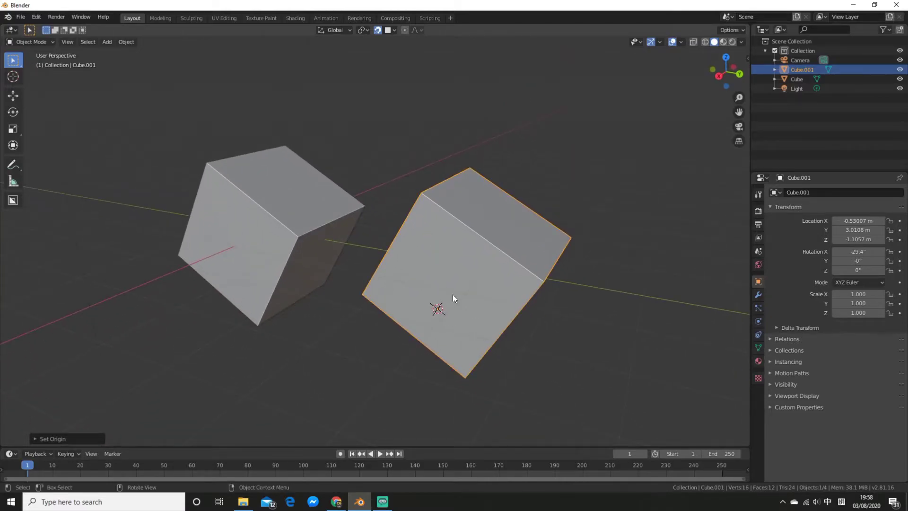
scroll(476, 288, down, 1)
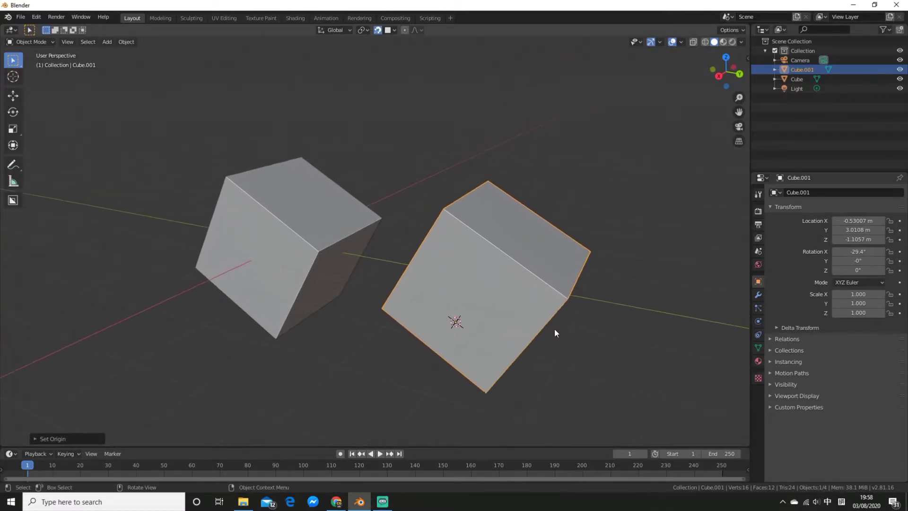
Face-snap Cube.001 by its new origin onto the tilted cube's top face and reselect it
key(g)
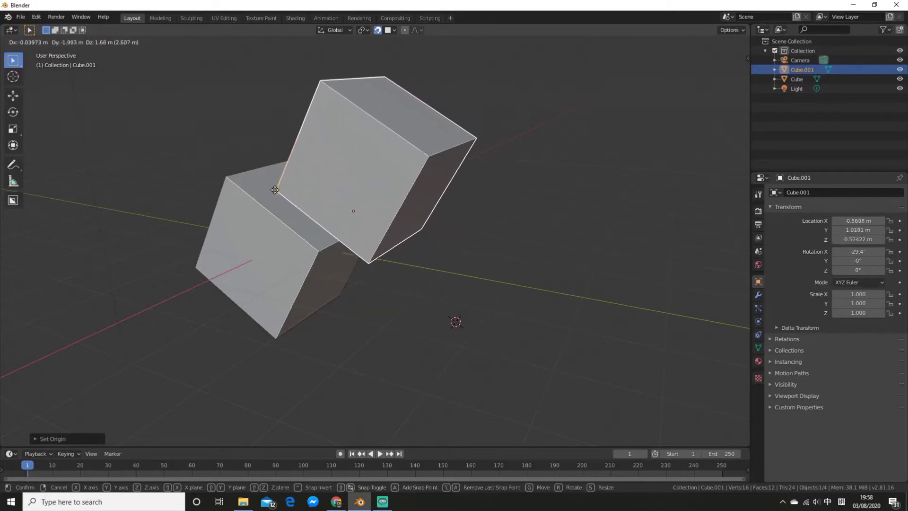
click(251, 187)
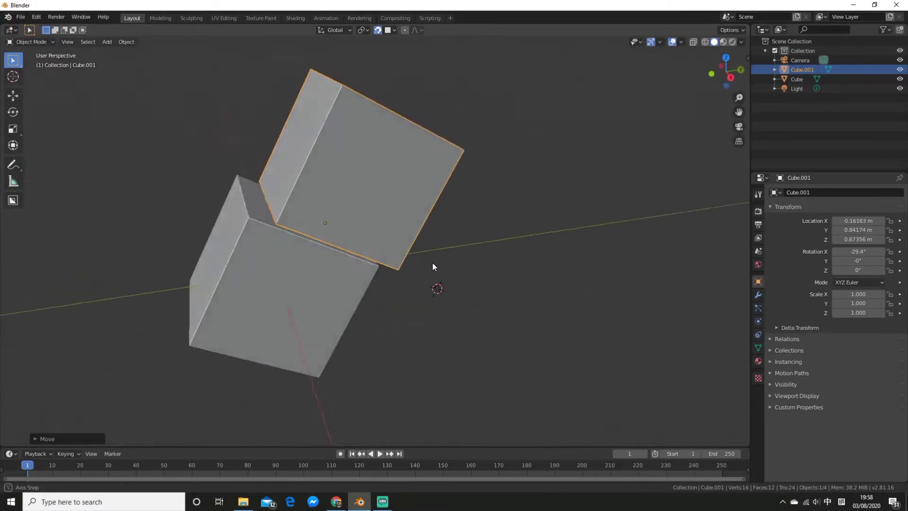
mouse_move(432, 263)
middle_down()
mouse_move(408, 245)
mouse_move(377, 252)
mouse_move(395, 318)
mouse_move(407, 320)
mouse_move(368, 262)
middle_up()
click(394, 298)
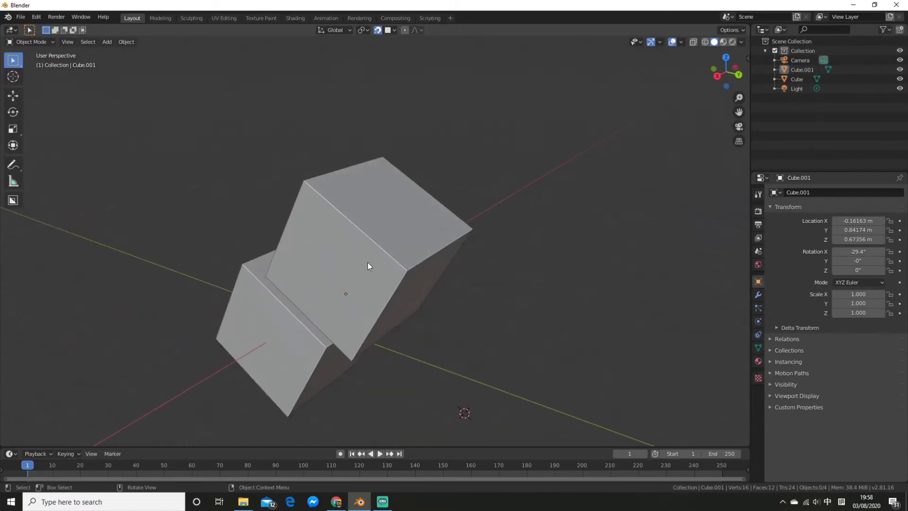
click(368, 261)
mouse_move(405, 192)
middle_down()
mouse_move(454, 170)
mouse_move(504, 201)
mouse_move(391, 223)
mouse_move(432, 239)
mouse_move(496, 228)
mouse_move(483, 227)
middle_up()
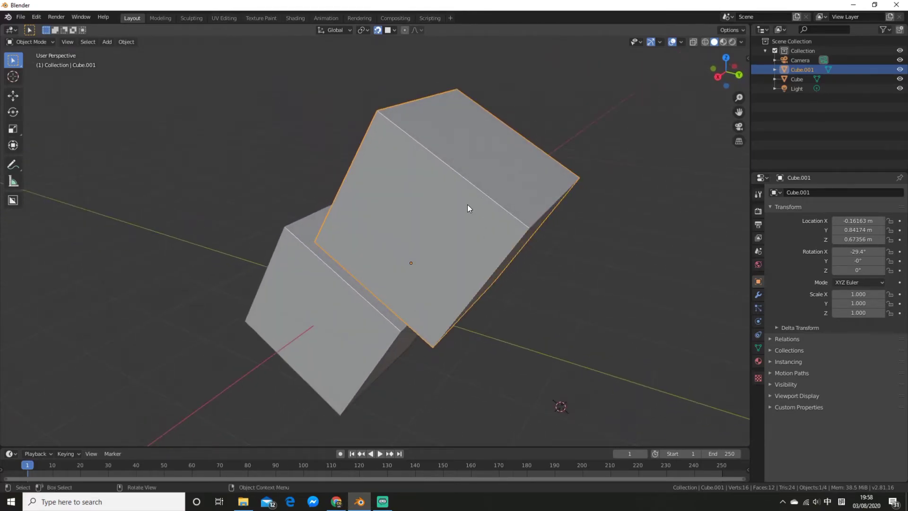
With Local orientation, slide Cube.001 along its own Y axis to Y 1.28 m, Z 0.42664 m
click(338, 30)
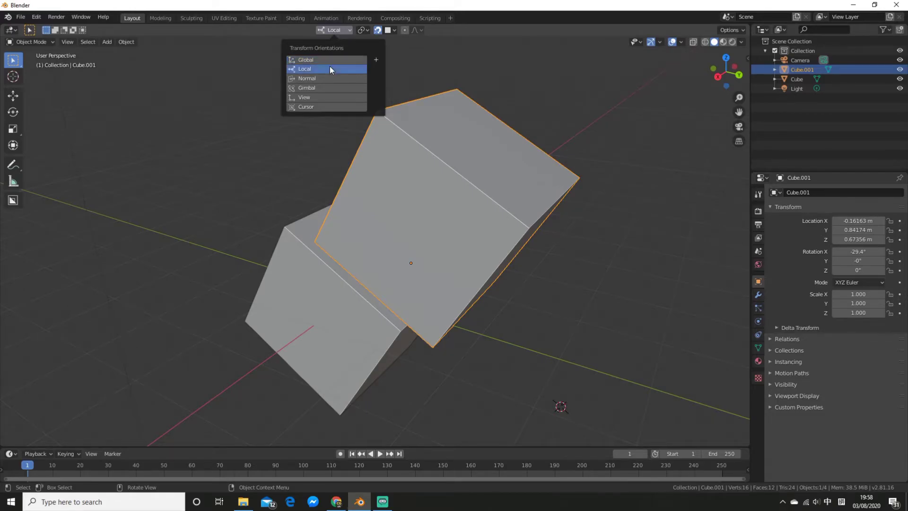
click(313, 69)
mouse_move(496, 185)
middle_down()
mouse_move(458, 154)
mouse_move(463, 160)
middle_up()
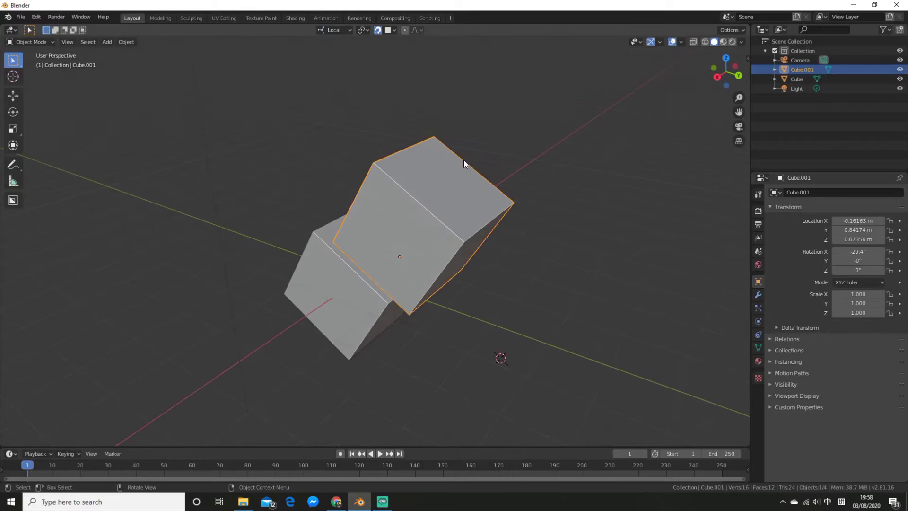
key(g)
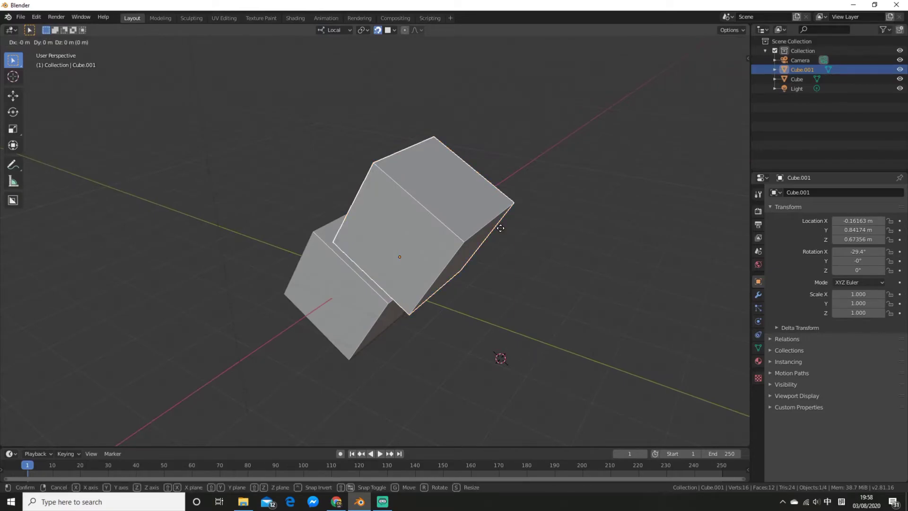
key(x)
key(y)
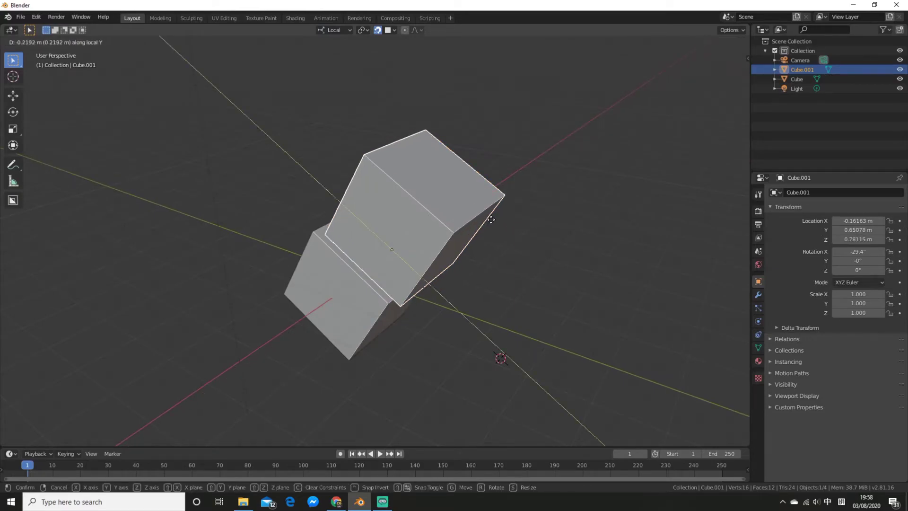
click(498, 178)
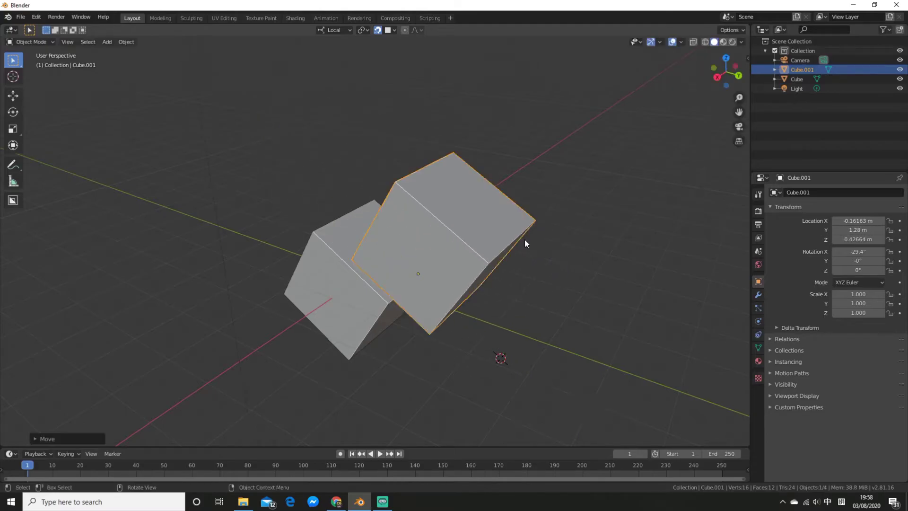
Set the transform orientation back to Global
middle_drag(524, 239, 604, 186)
middle_drag(469, 251, 431, 266)
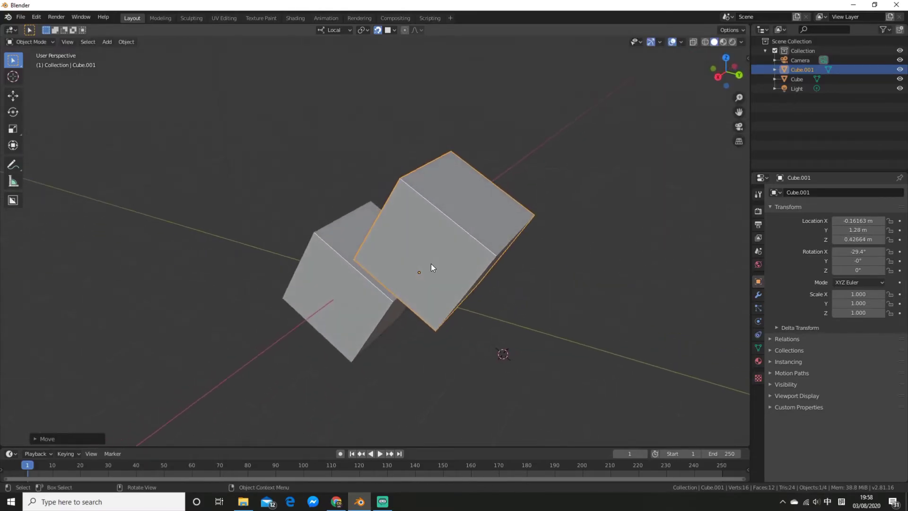
click(334, 31)
click(298, 60)
Move Cube.001 along global Y in two passes to Y 0.31648 m, keeping orientation Global
key(g)
key(y)
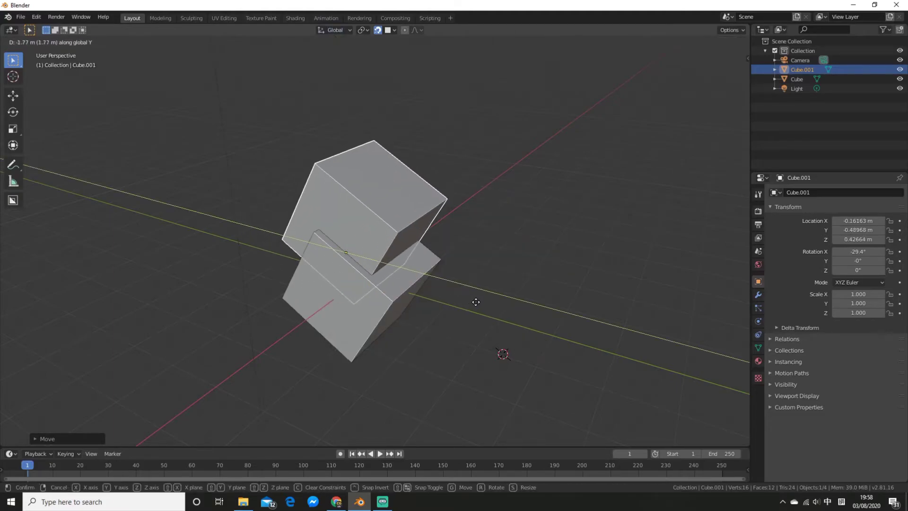
click(396, 206)
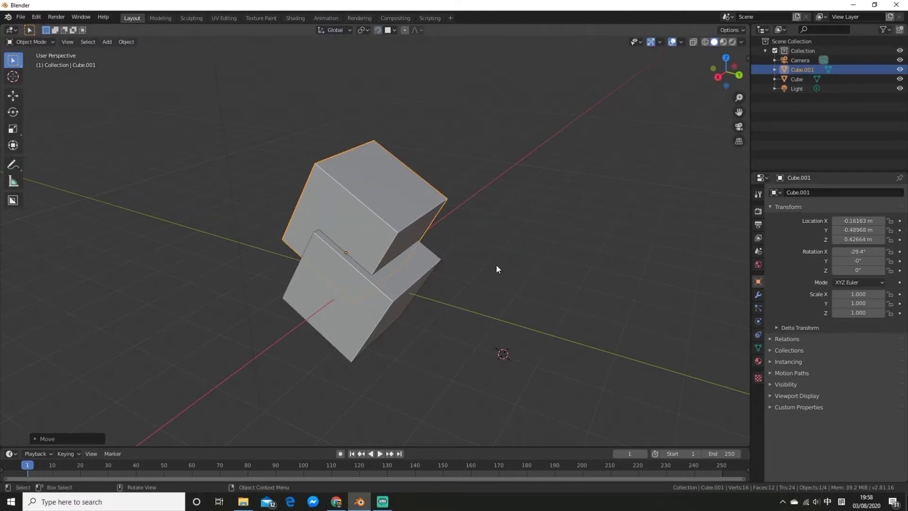
key(g)
key(y)
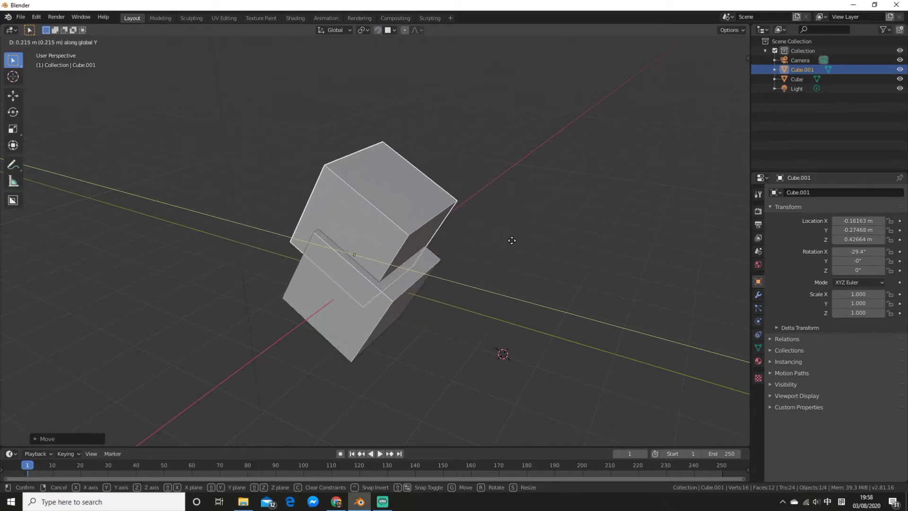
click(536, 254)
middle_drag(483, 201, 479, 197)
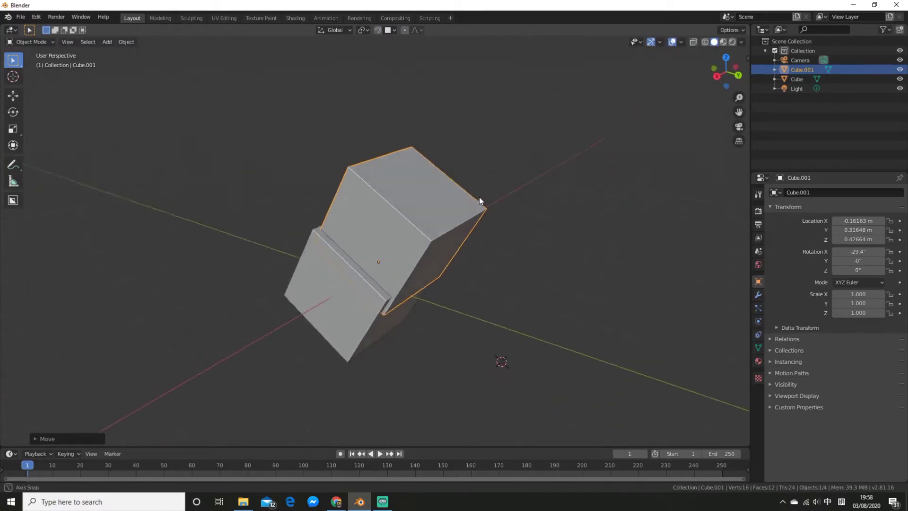
click(334, 30)
click(337, 31)
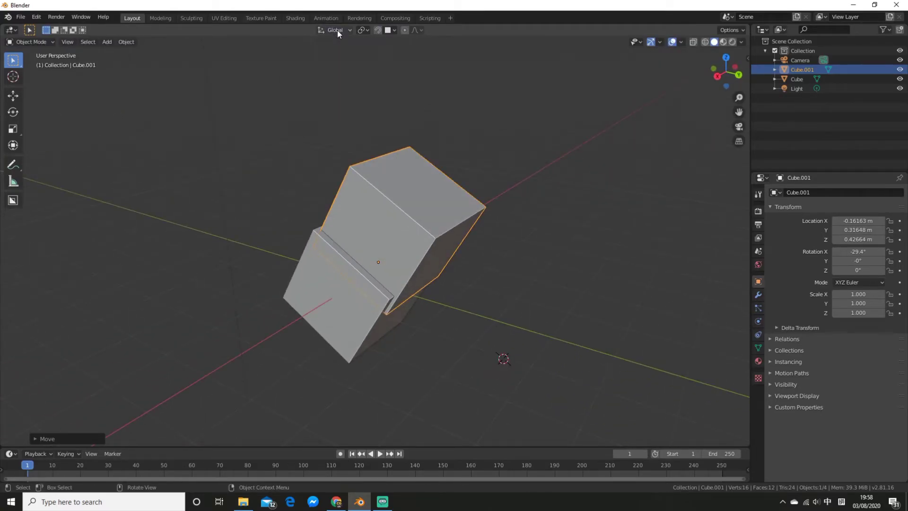
scroll(482, 211, down, 3)
mouse_move(483, 210)
middle_down()
mouse_move(516, 215)
mouse_move(501, 286)
middle_up()
scroll(516, 214, up, 4)
Nudge Cube.001 along its local Y (Y pressed twice) to Y 0.34286 m, Z 0.41177 m
key(g)
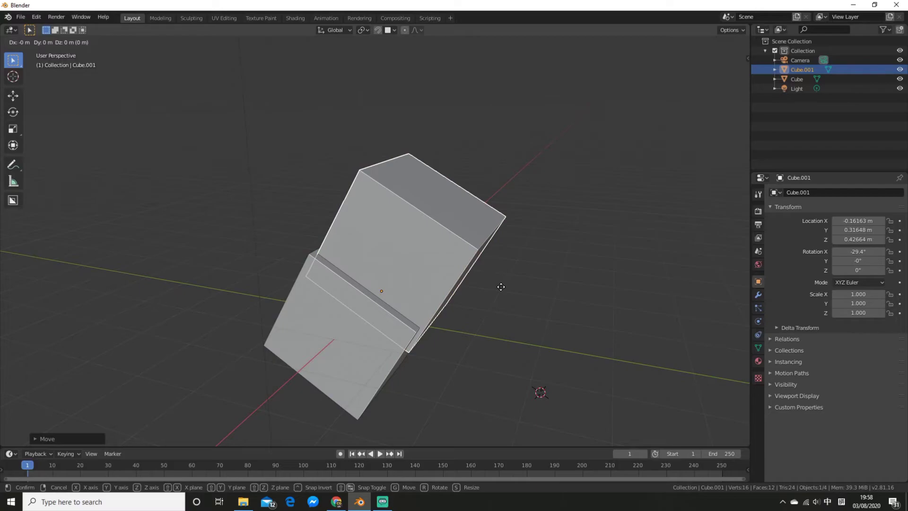
key(y)
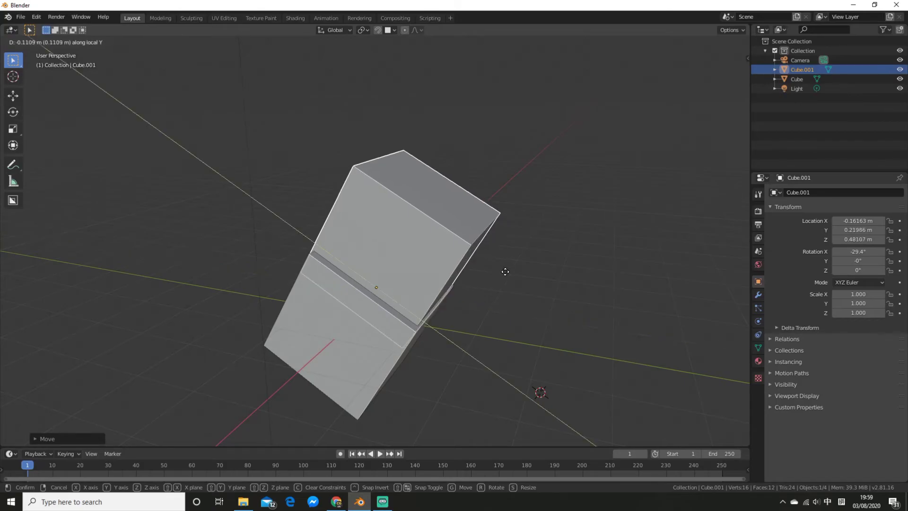
key(y)
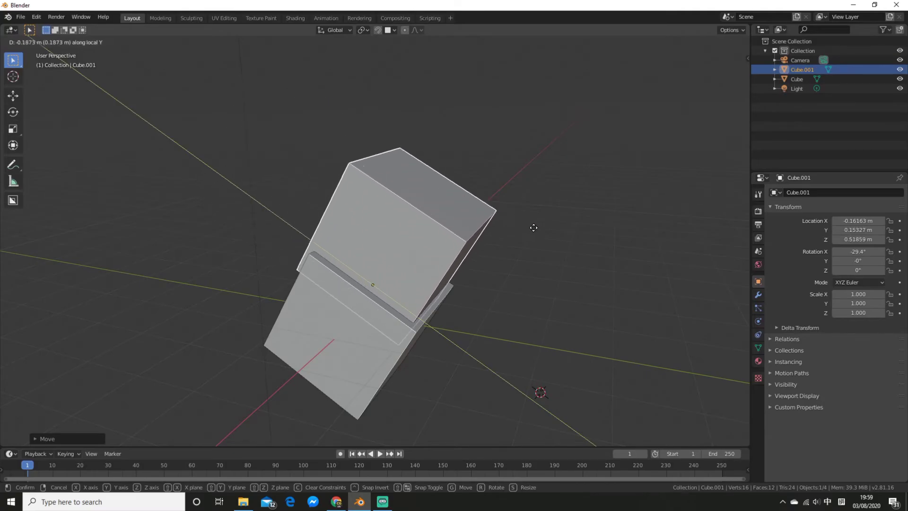
click(539, 234)
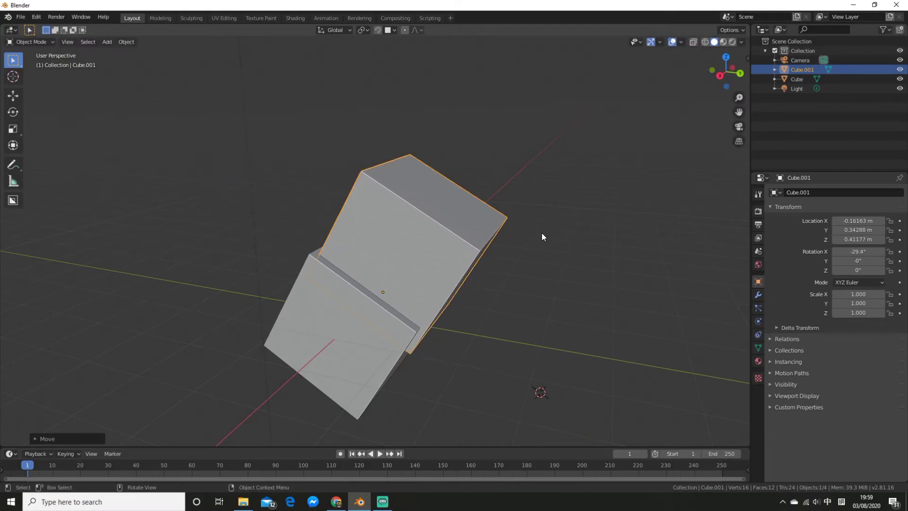